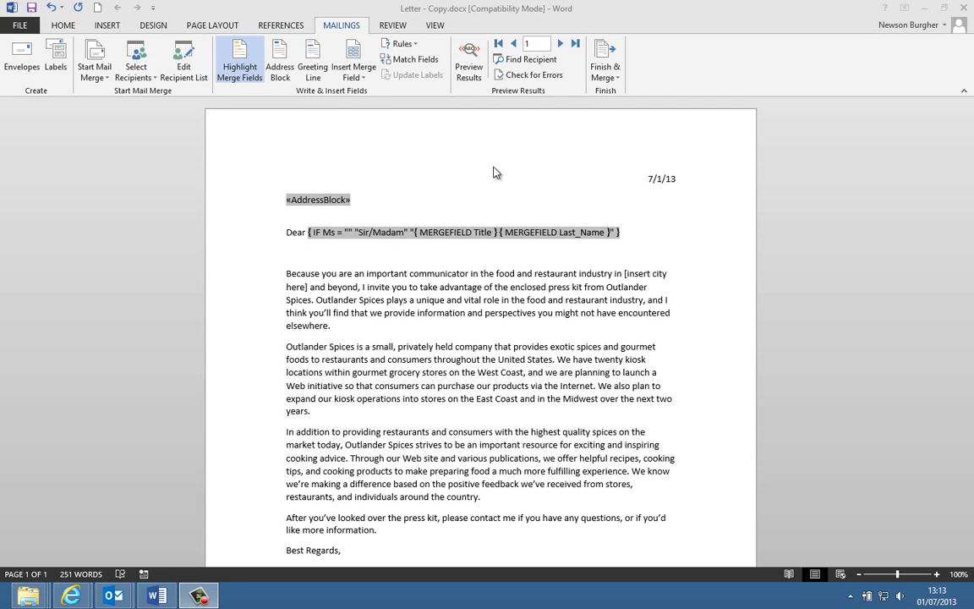
# Step: Look over the merge fields and rules lists, then review the recipients' Title column
pyautogui.click(360, 80)
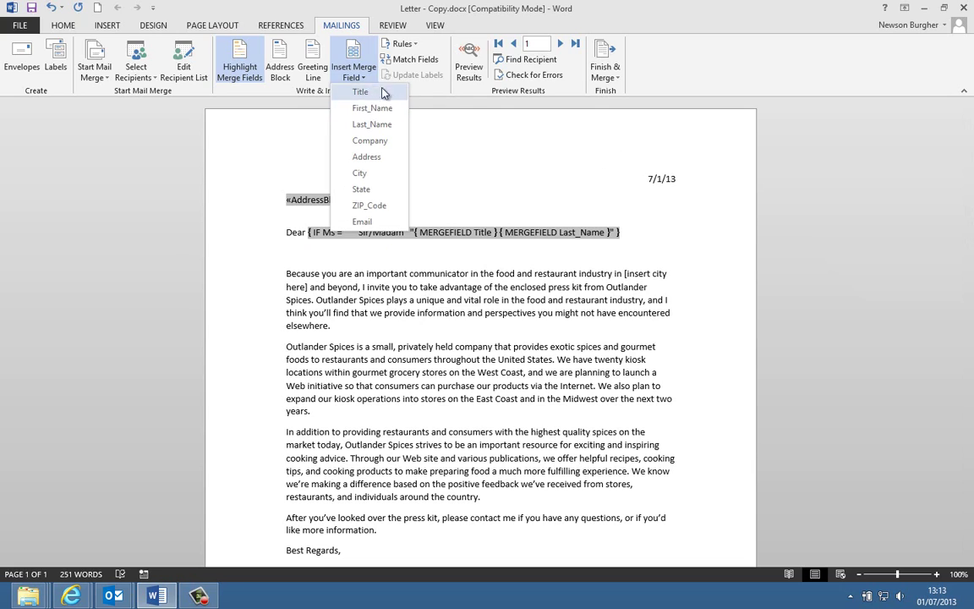
pyautogui.click(446, 127)
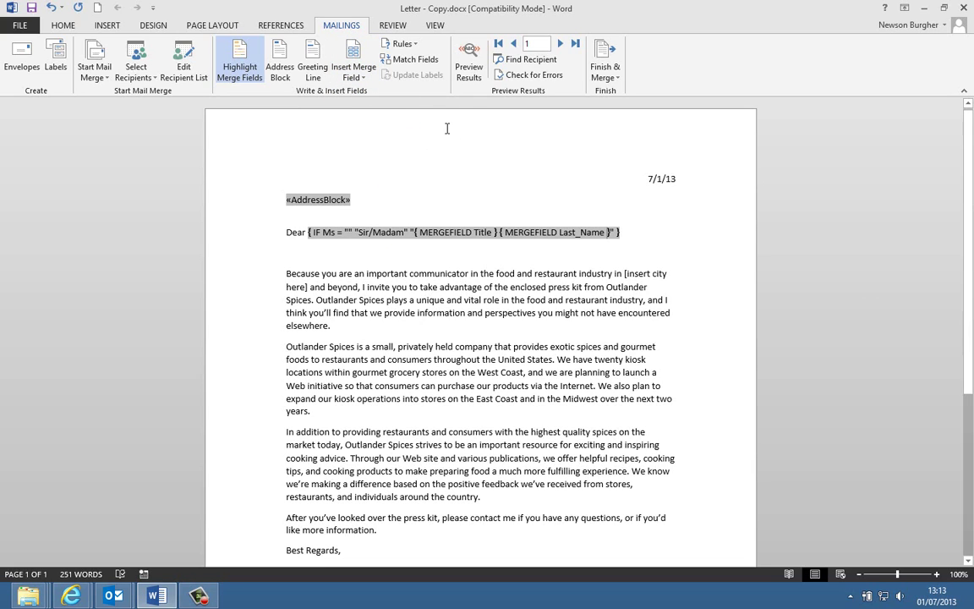
pyautogui.click(402, 43)
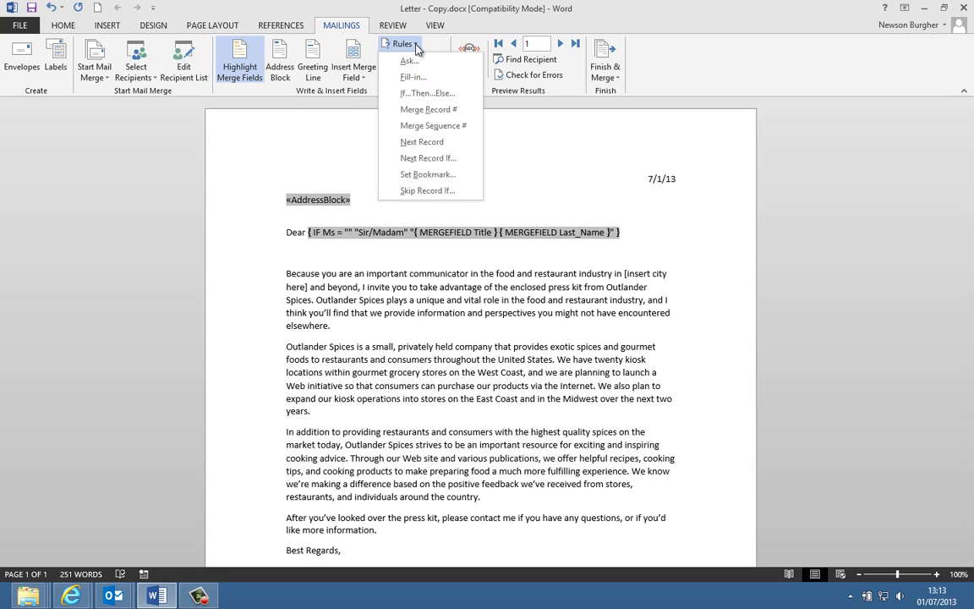
pyautogui.click(533, 125)
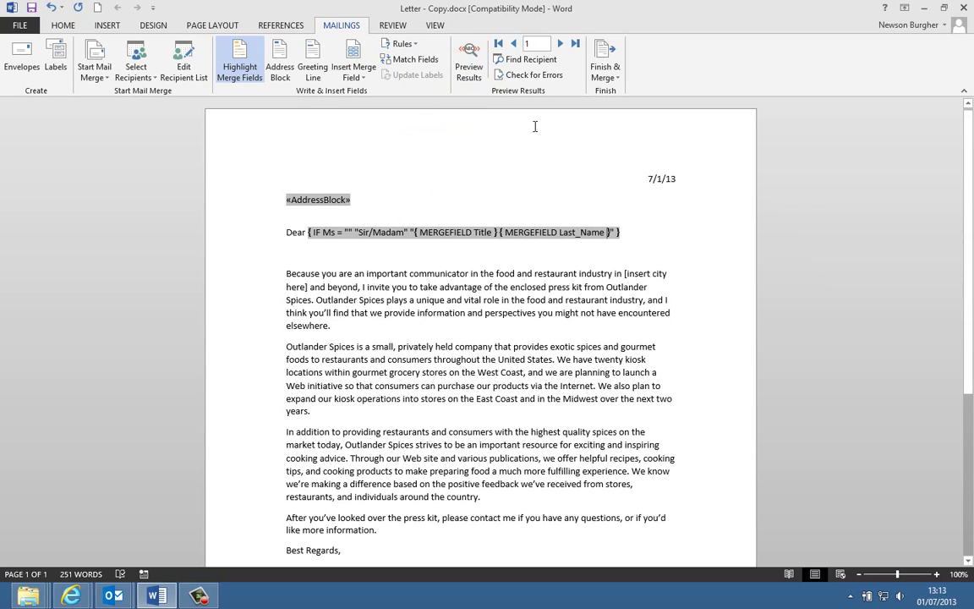
pyautogui.click(182, 71)
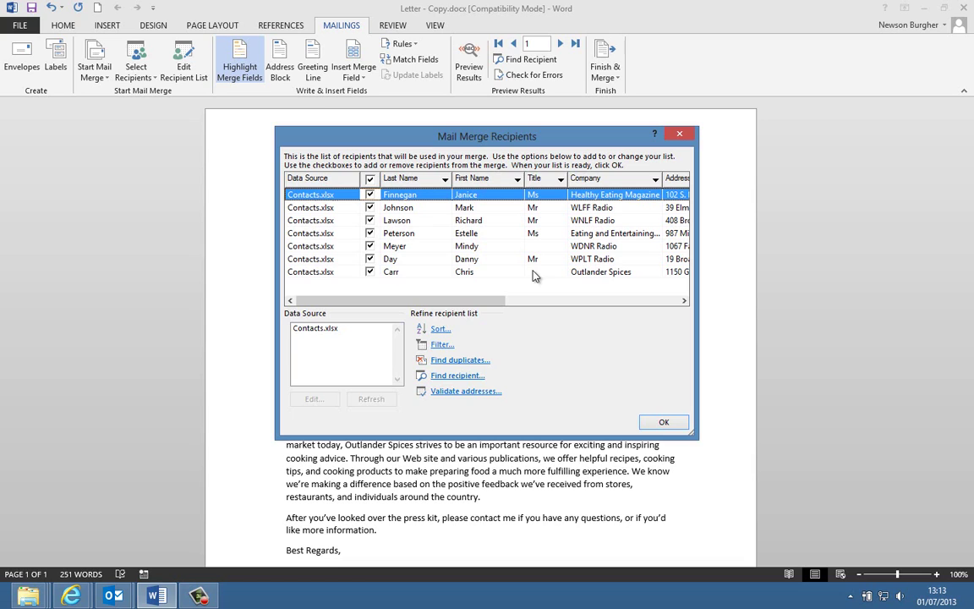
pyautogui.click(663, 422)
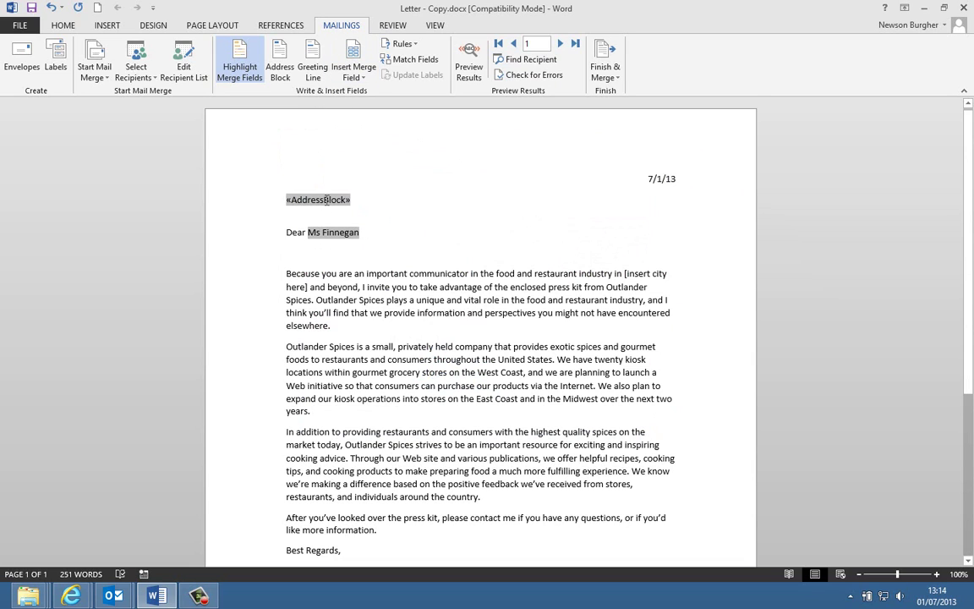
# Step: Preview the merged letter with real data and step forward four records
pyautogui.click(469, 71)
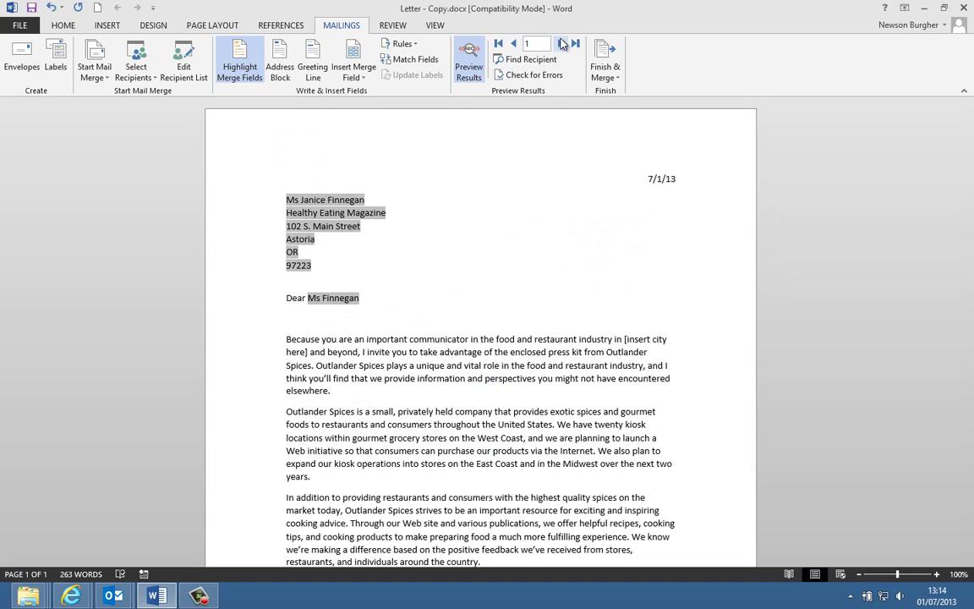
pyautogui.click(560, 44)
pyautogui.click(562, 44)
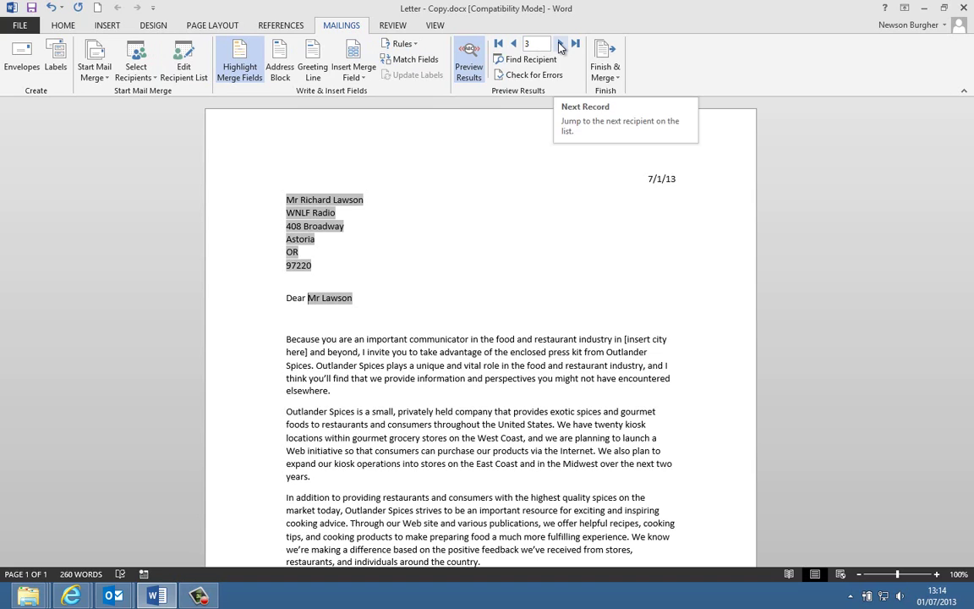
pyautogui.click(560, 45)
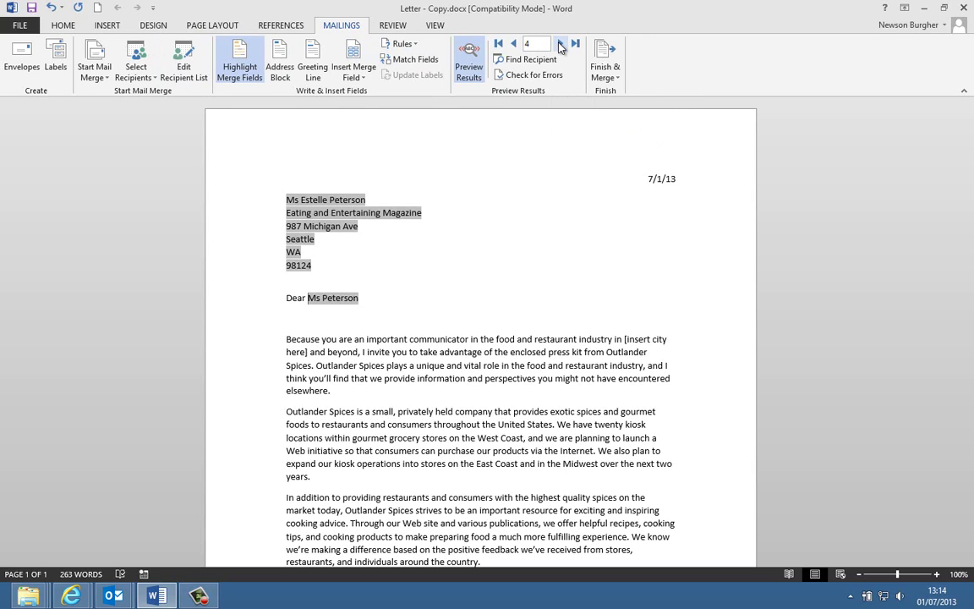
pyautogui.click(560, 45)
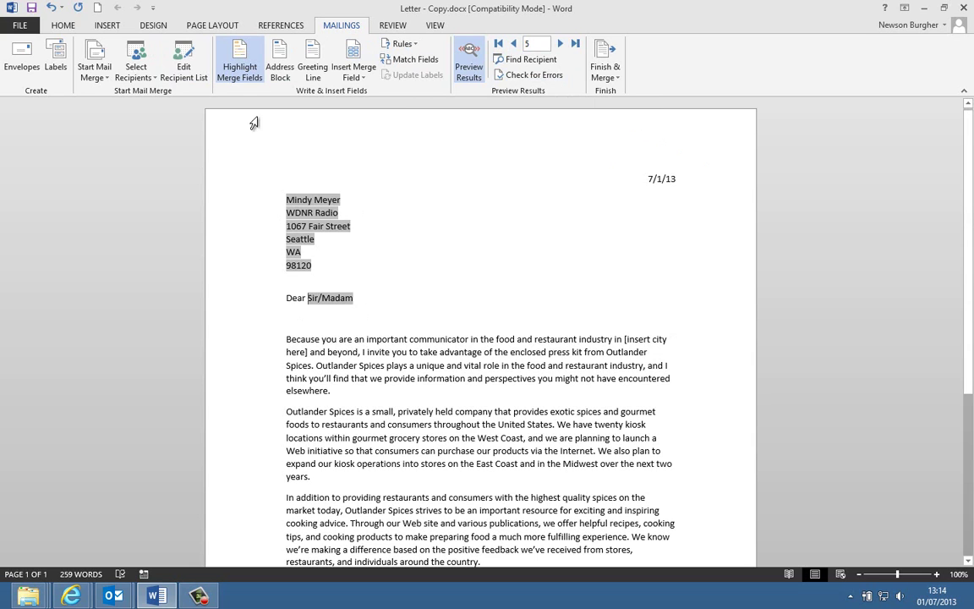
# Step: Recheck the recipients' titles and advance to record 7, whose greeting reads Dear Sir/Madam
pyautogui.click(183, 72)
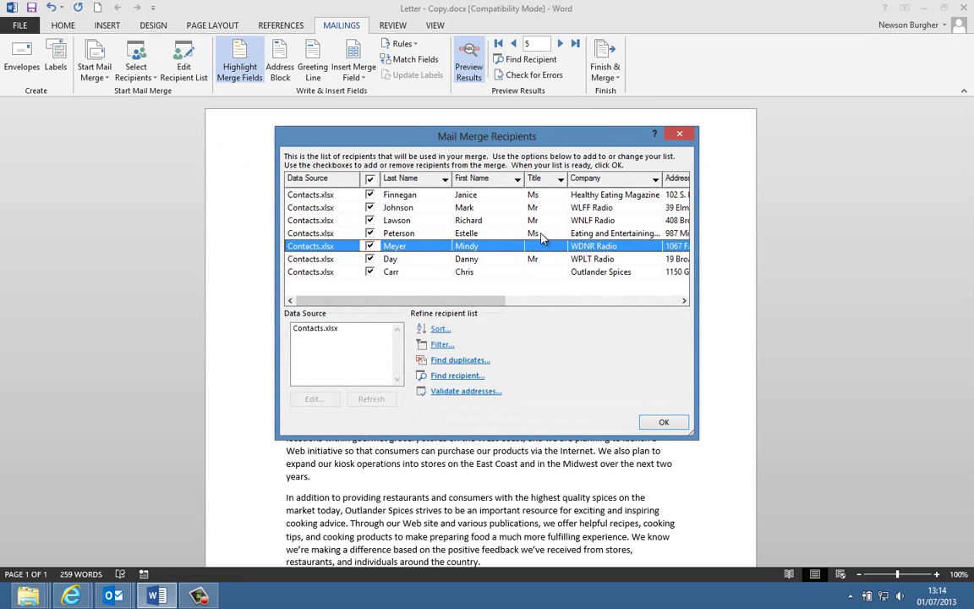
pyautogui.click(664, 421)
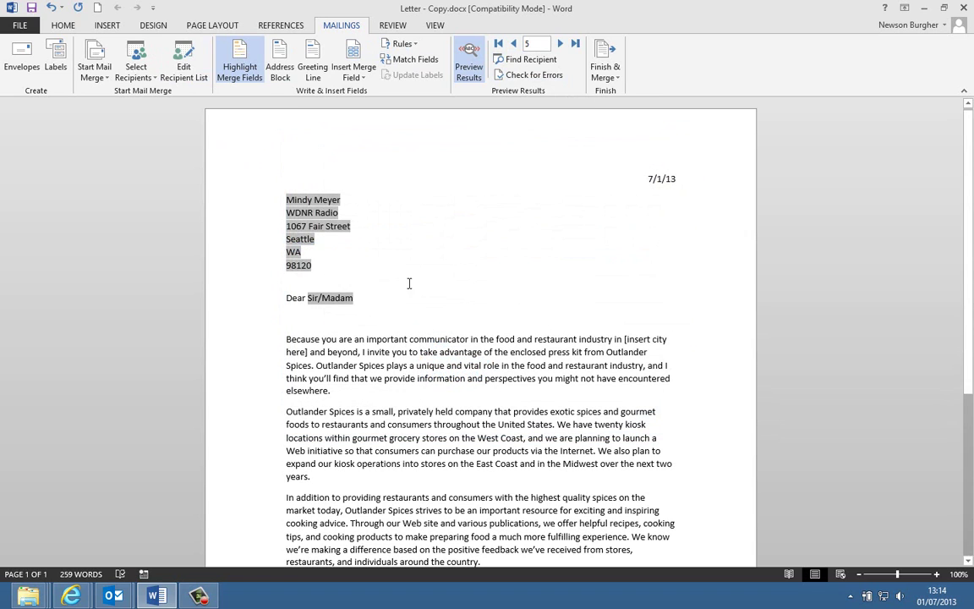
pyautogui.click(559, 44)
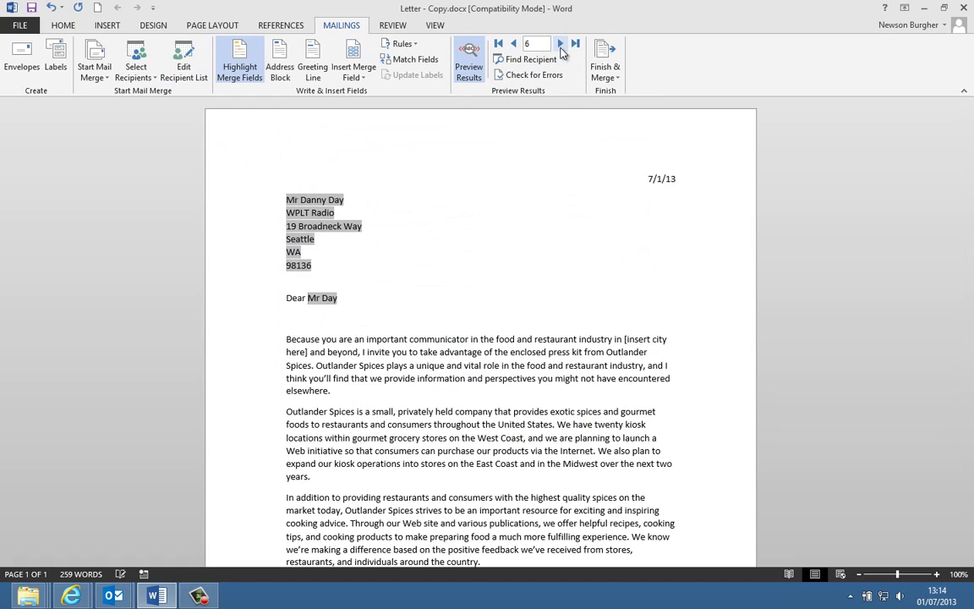
pyautogui.click(560, 46)
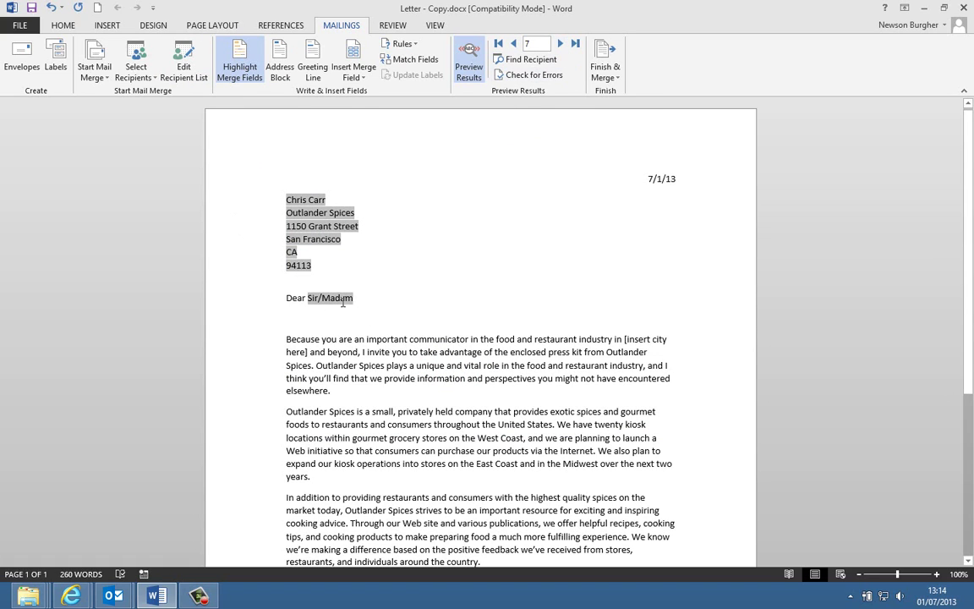
pyautogui.click(310, 316)
# Step: Insert a first trial If…Then…Else rule below the greeting
pyautogui.click(418, 48)
pyautogui.click(422, 94)
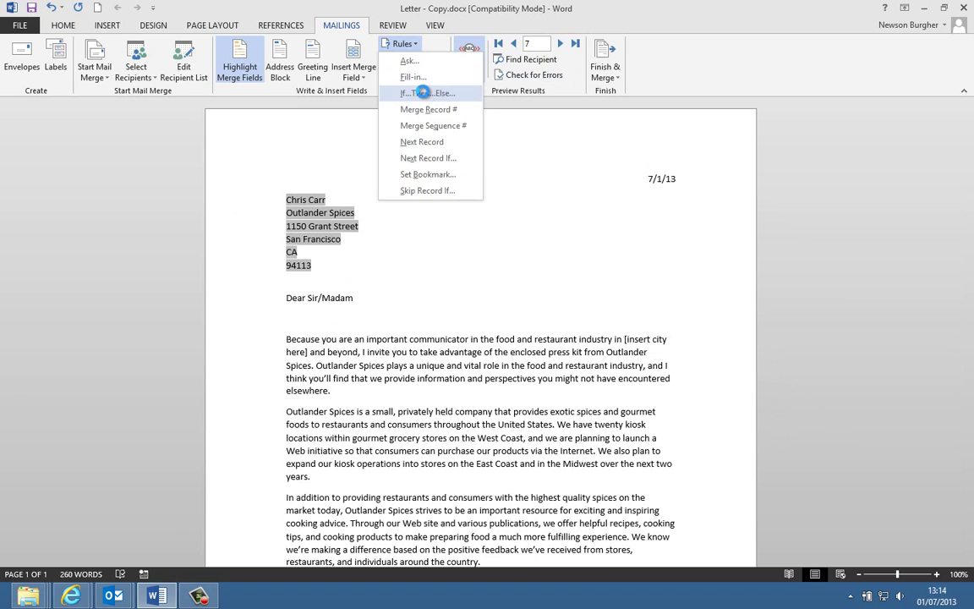
pyautogui.moveTo(497, 204); pyautogui.dragTo(482, 199)
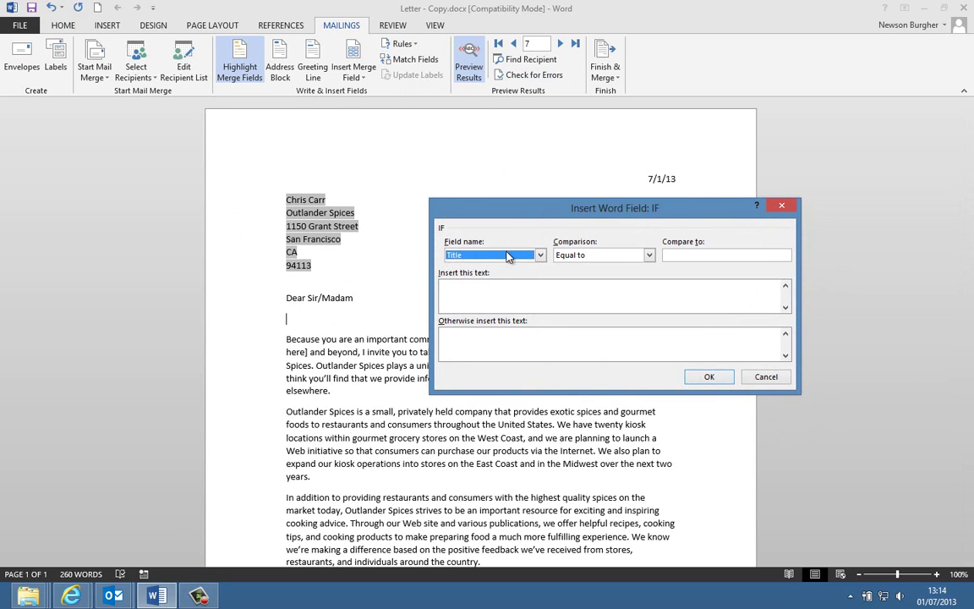
pyautogui.click(452, 292)
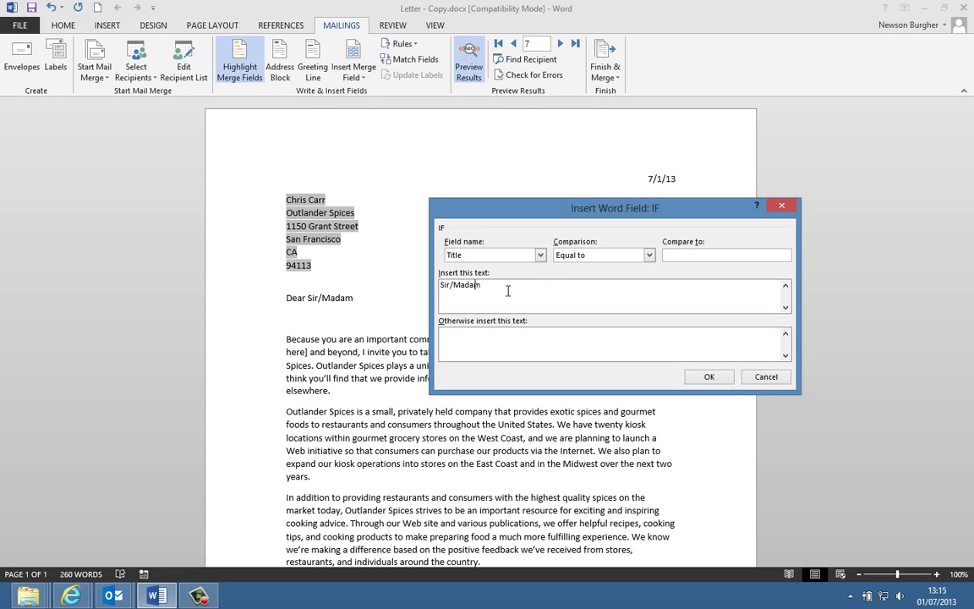
pyautogui.click(498, 346)
pyautogui.click(709, 376)
# Step: Check the merge field list and return the insertion point to the blank line below the greeting
pyautogui.click(353, 76)
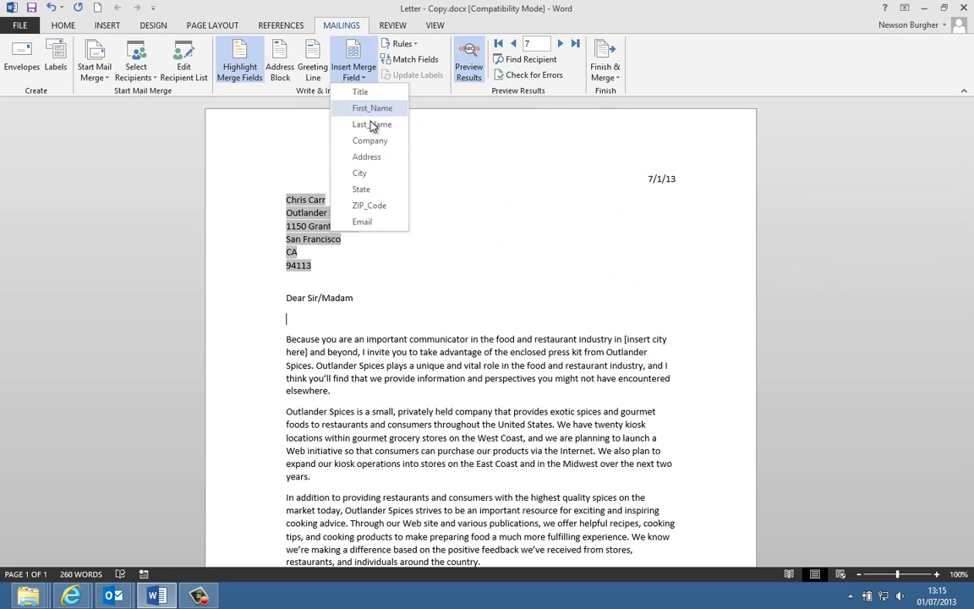
pyautogui.click(447, 148)
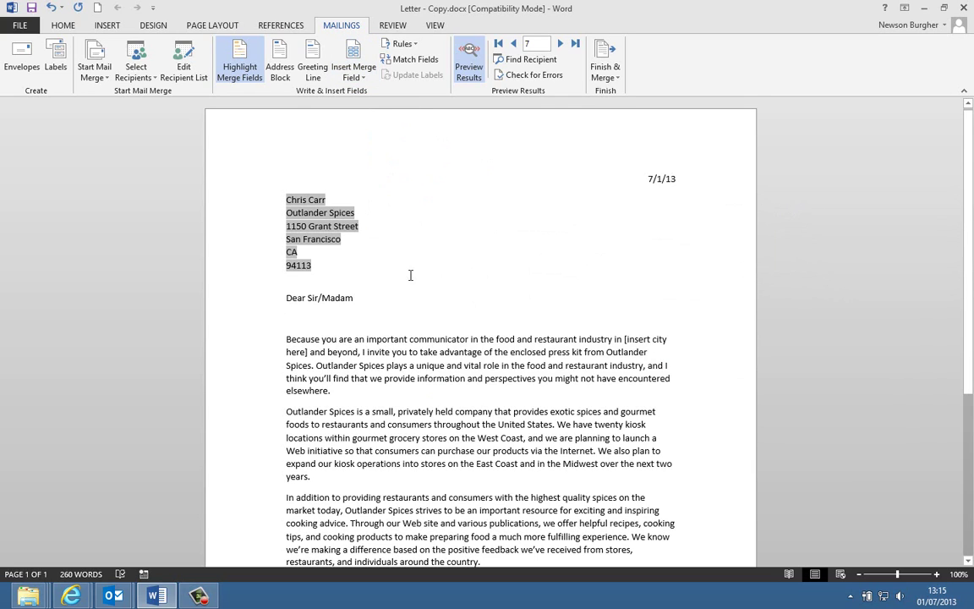
pyautogui.click(309, 322)
pyautogui.click(411, 45)
# Step: Set a new IF rule to insert Sir/Madam for a blank Title, starting a { MERGEFIELD } code as the otherwise text
pyautogui.click(427, 93)
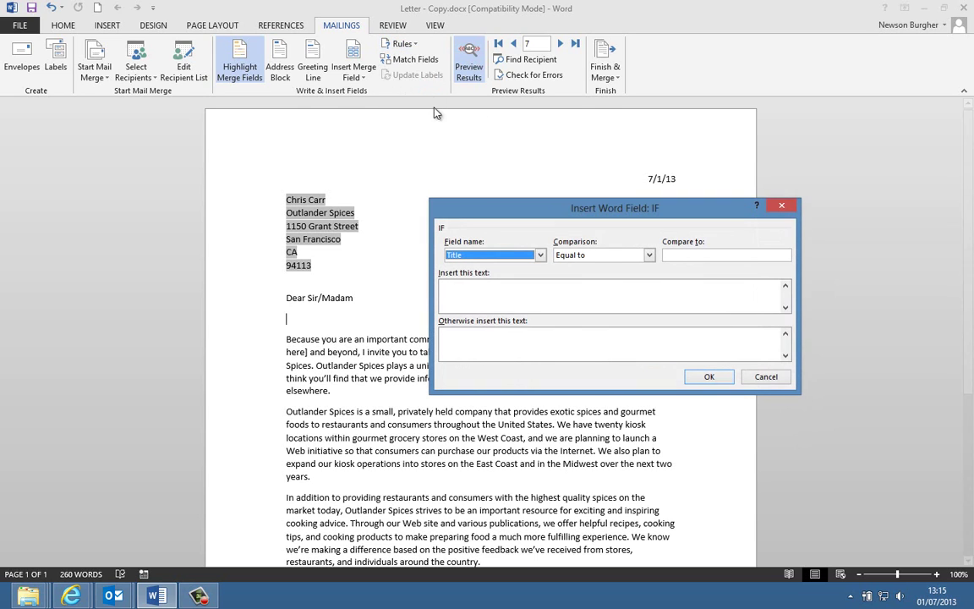
pyautogui.click(580, 287)
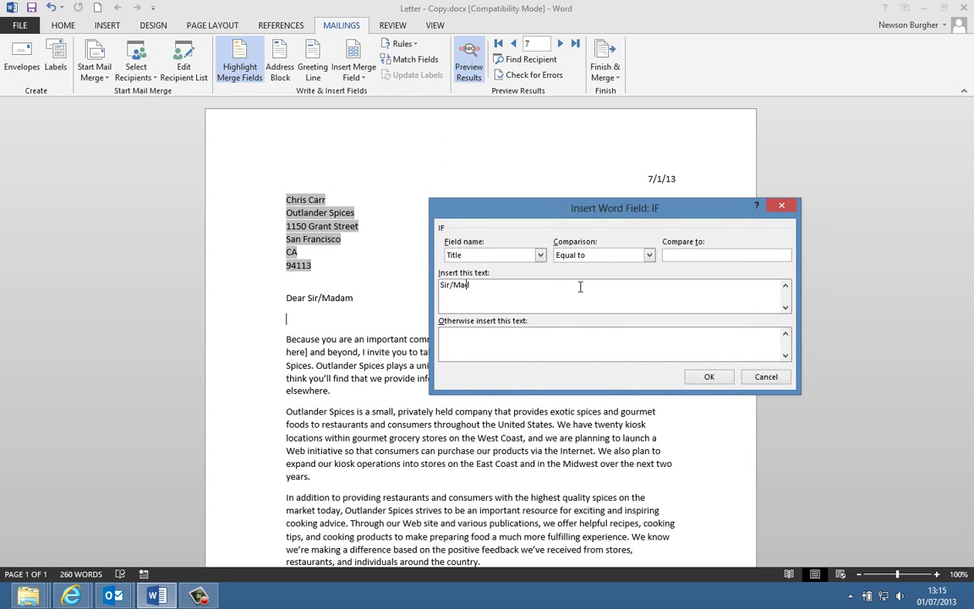
pyautogui.click(487, 337)
pyautogui.write('{ }')
pyautogui.write('MER')
pyautogui.write('GE')
pyautogui.write('F')
pyautogui.write('I')
pyautogui.write('ELD')
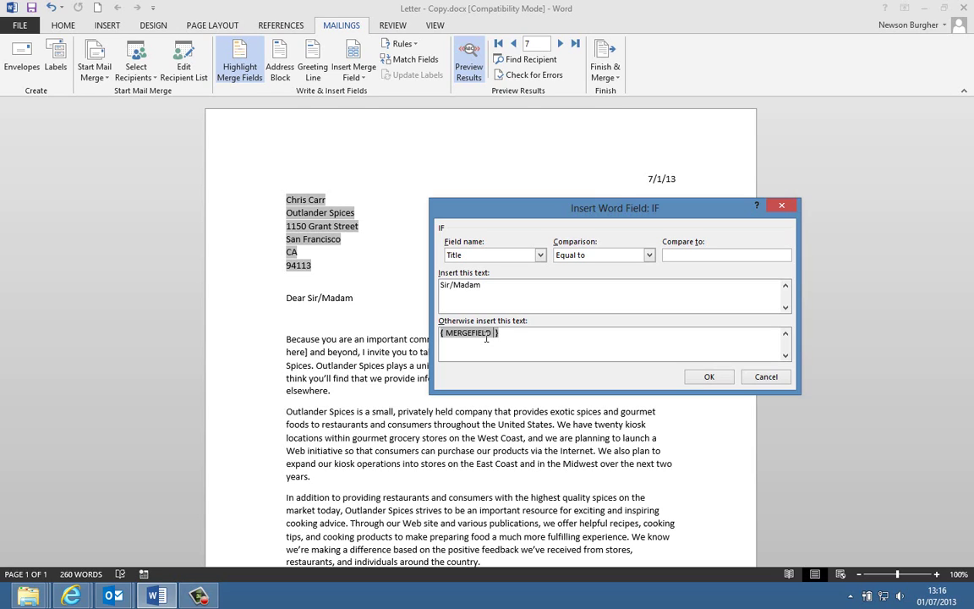
# Step: Complete the otherwise text as {MERGEFIELD Title} {MERGEFIELD Last_Name}
pyautogui.write('t')
pyautogui.press('BackSpace')
pyautogui.write('Title')
pyautogui.hotkey('ctrl', 'F9')
pyautogui.write('MERGEFIELD')
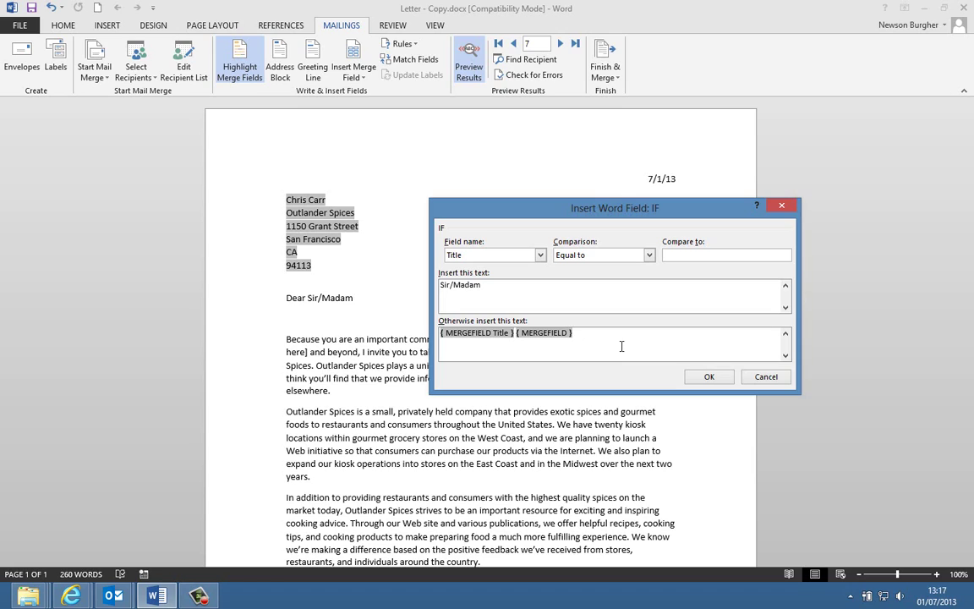
pyautogui.write('Last_Name')
# Step: Remove the stray spaces around the Title and Last_Name field braces
pyautogui.press('BackSpace')
pyautogui.click(511, 332)
pyautogui.press('BackSpace')
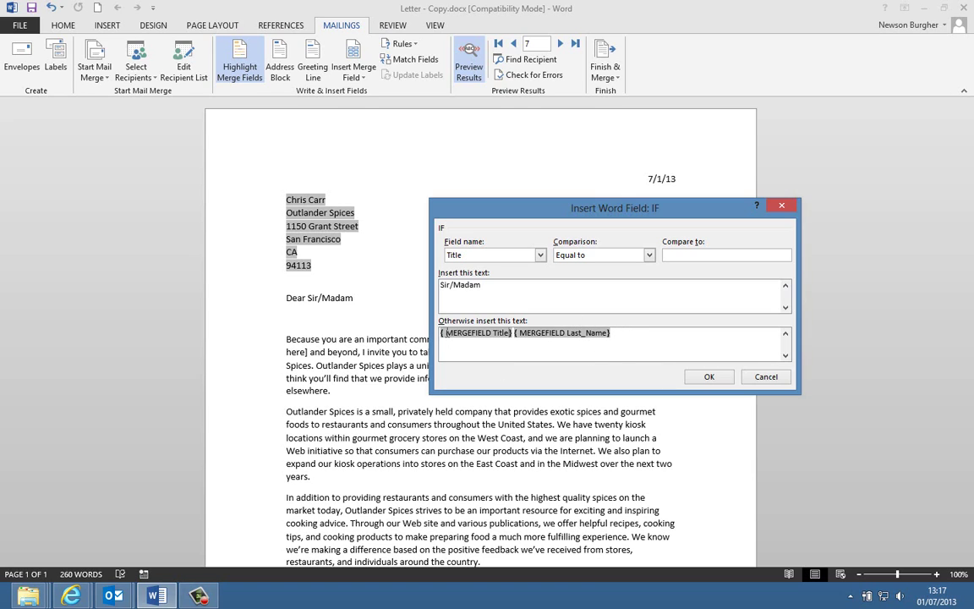
pyautogui.press('BackSpace')
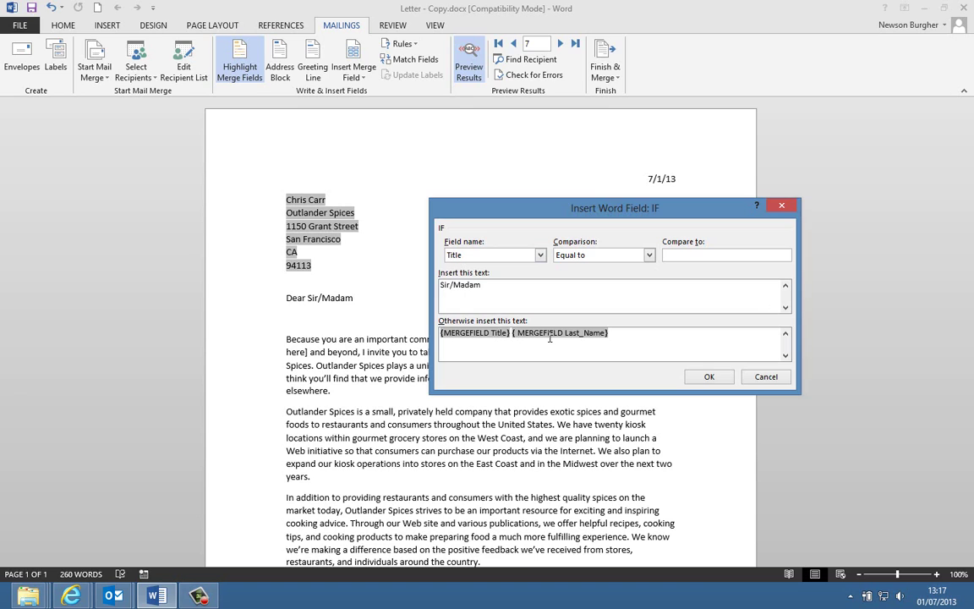
# Step: Insert the IF greeting and page back from record 7 to record 3's titled recipient
pyautogui.click(708, 378)
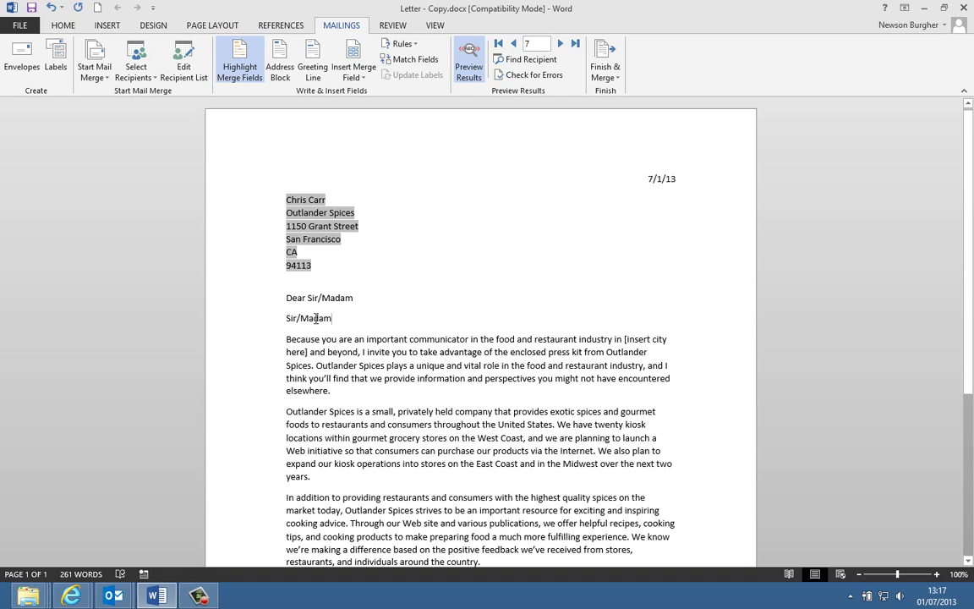
pyautogui.click(515, 45)
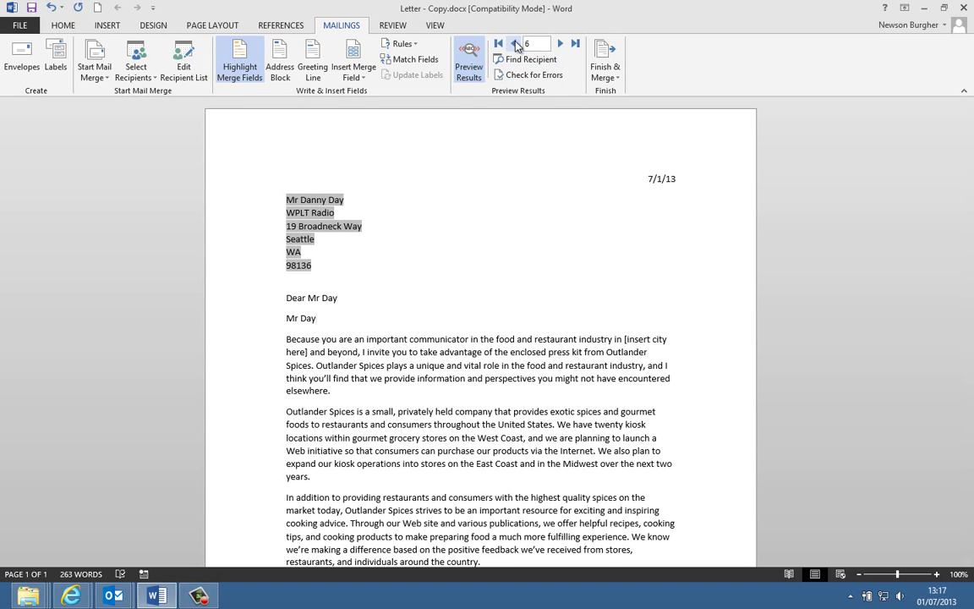
pyautogui.click(515, 45)
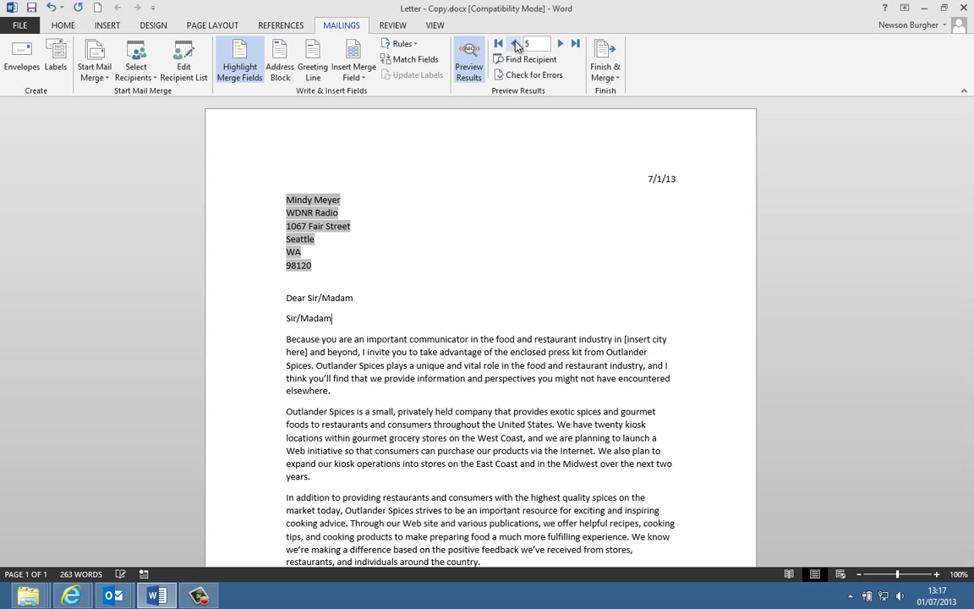
pyautogui.click(515, 45)
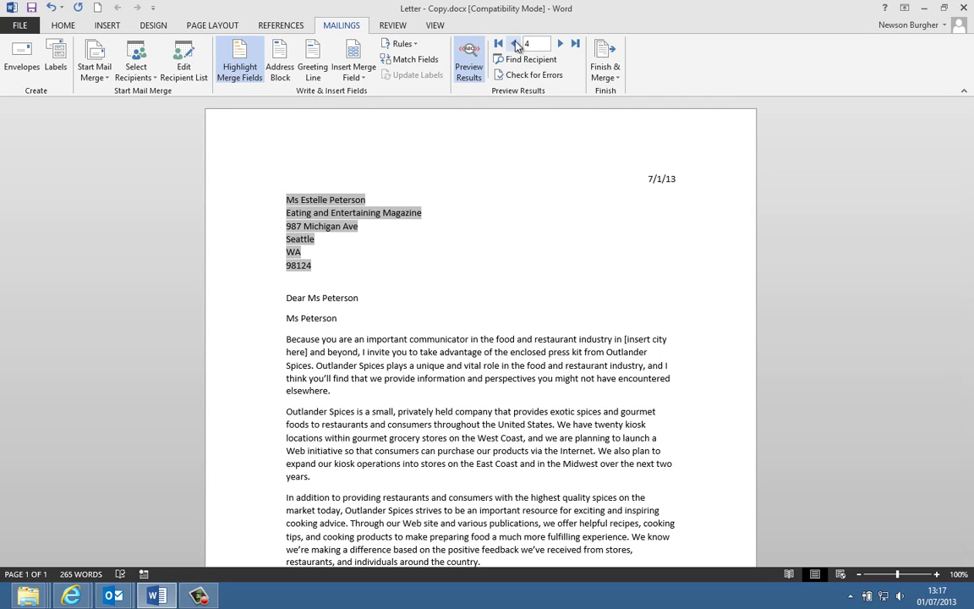
pyautogui.click(515, 45)
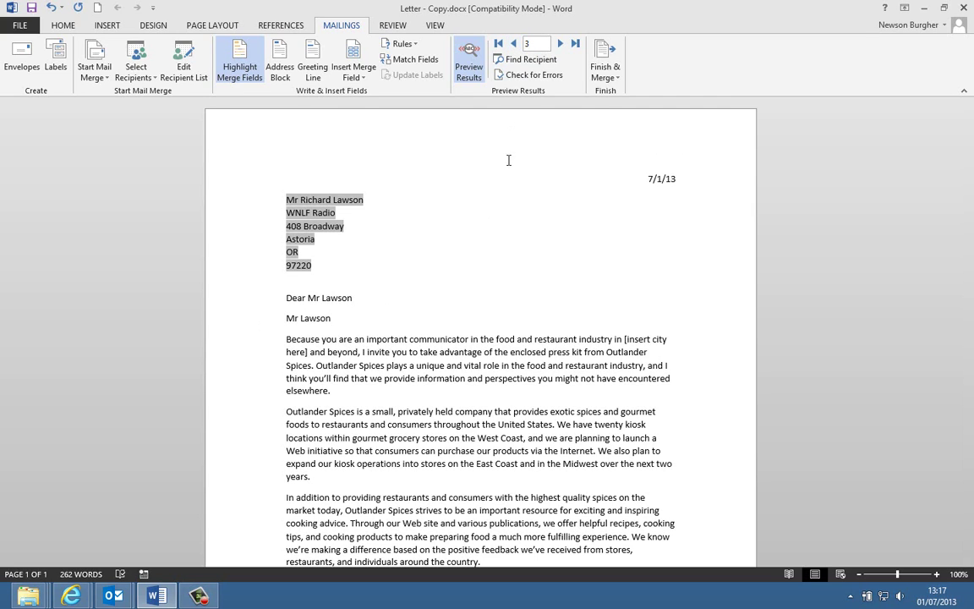
pyautogui.click(288, 318)
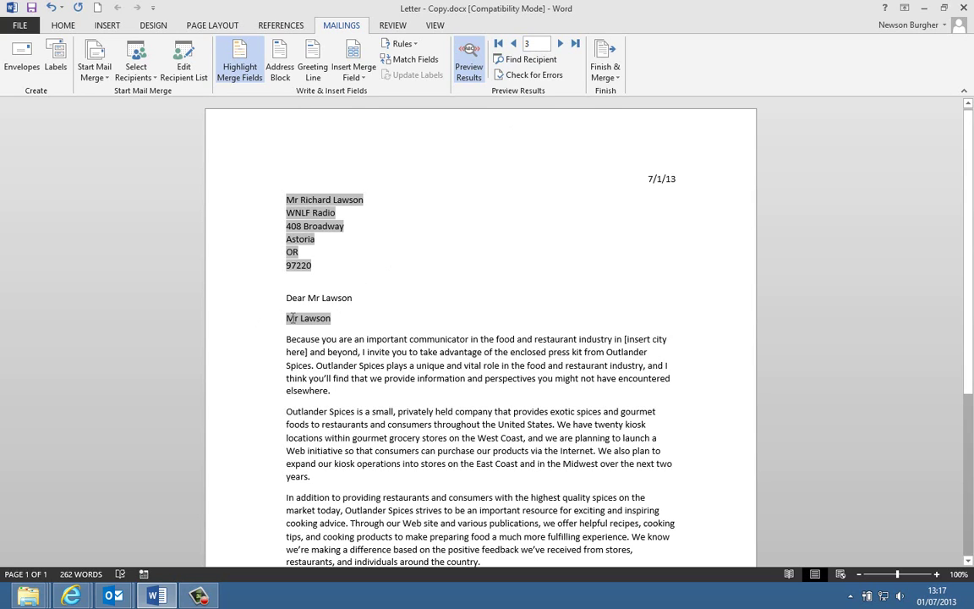
# Step: Toggle field codes on the greeting until both the Title and Last_Name MERGEFIELD codes show
pyautogui.rightClick(291, 318)
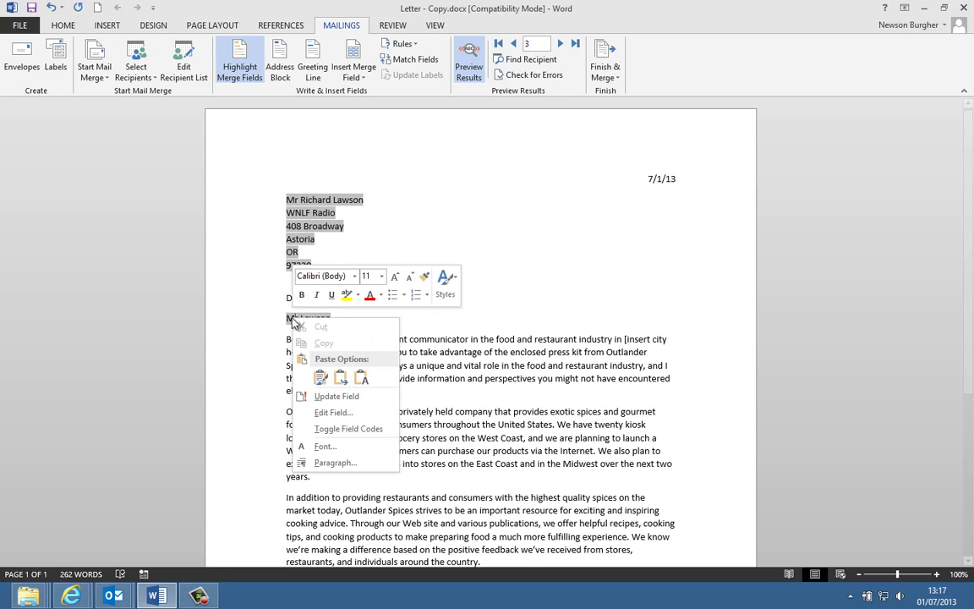
pyautogui.click(359, 432)
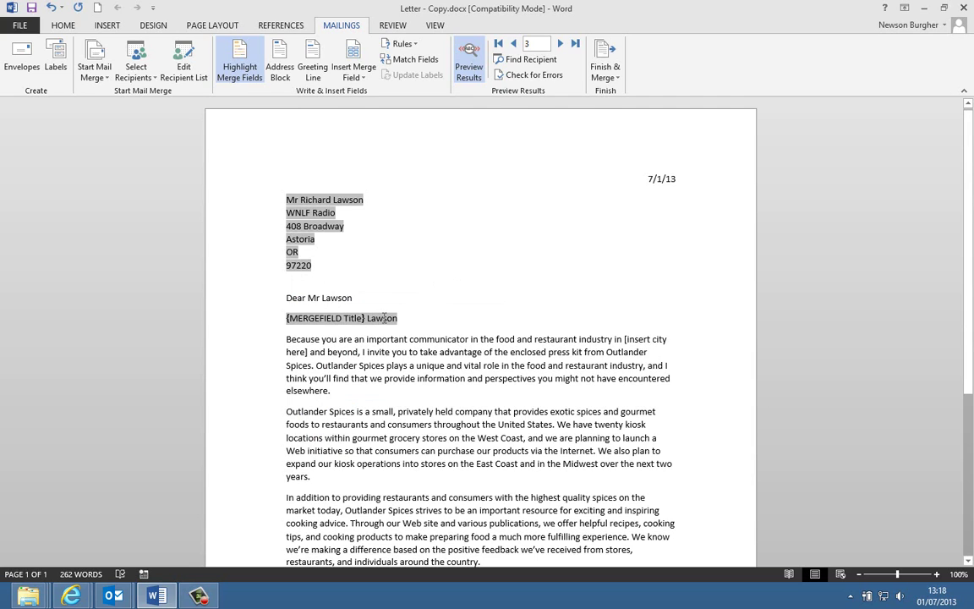
pyautogui.rightClick(383, 318)
pyautogui.click(393, 388)
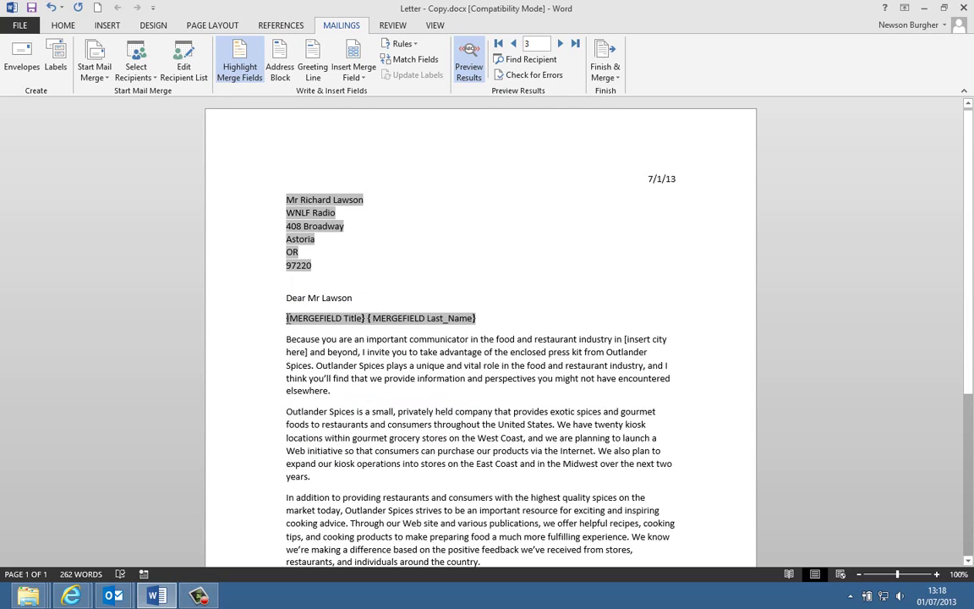
pyautogui.rightClick(292, 319)
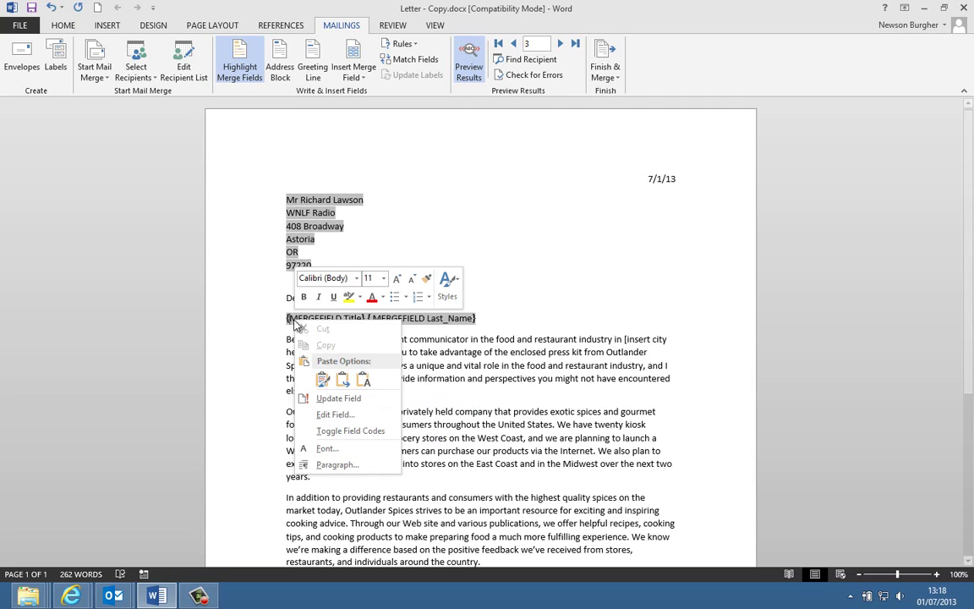
pyautogui.click(351, 431)
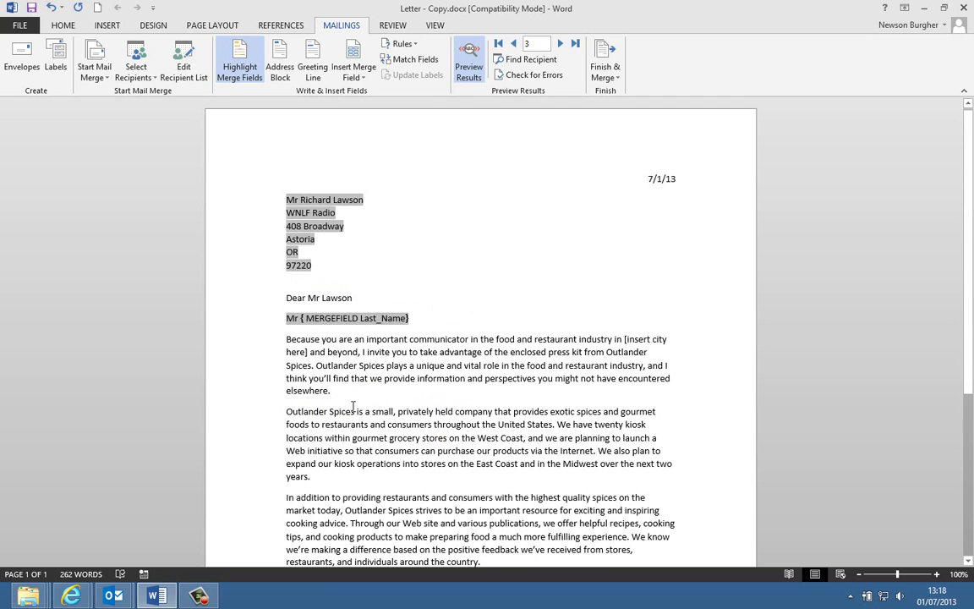
pyautogui.rightClick(295, 320)
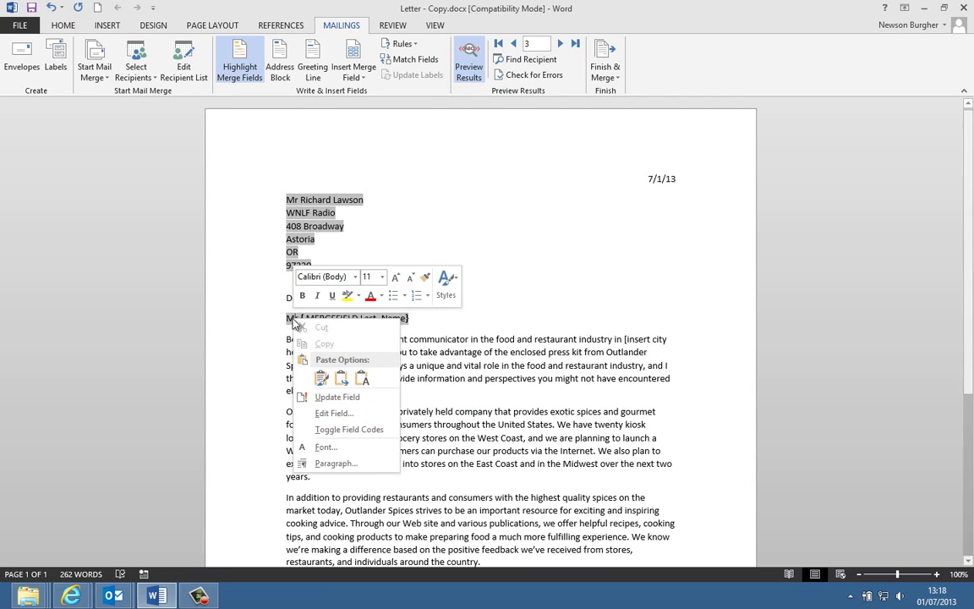
pyautogui.click(335, 431)
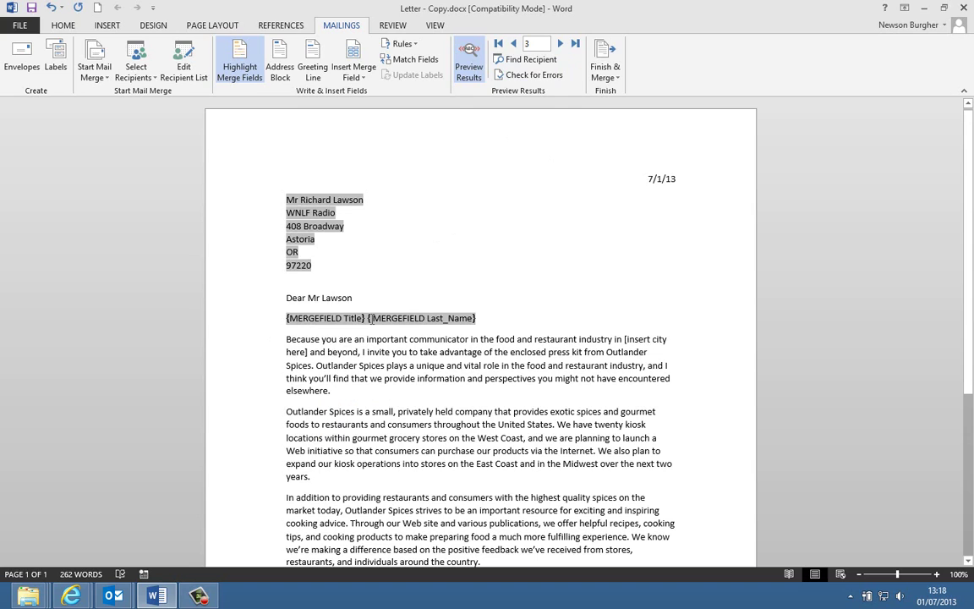
# Step: Reveal the outer IF field code, then the nested Title and Last_Name codes inside it
pyautogui.rightClick(369, 319)
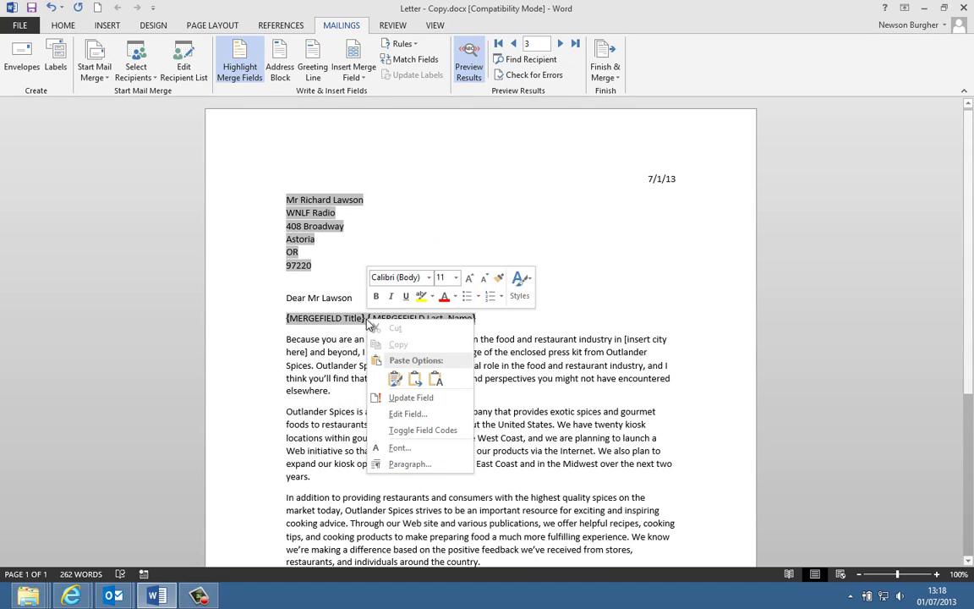
pyautogui.click(423, 430)
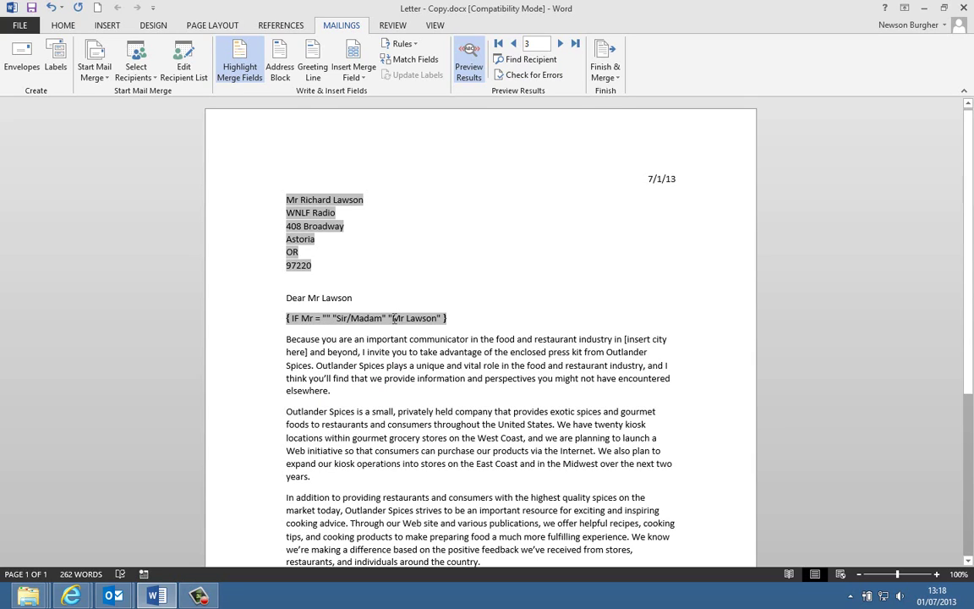
pyautogui.rightClick(395, 318)
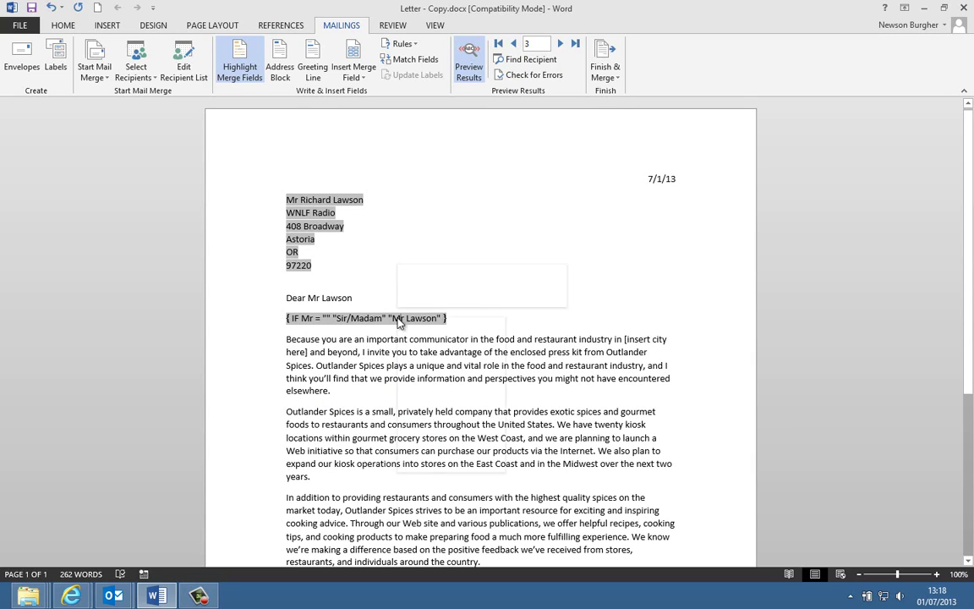
pyautogui.click(433, 427)
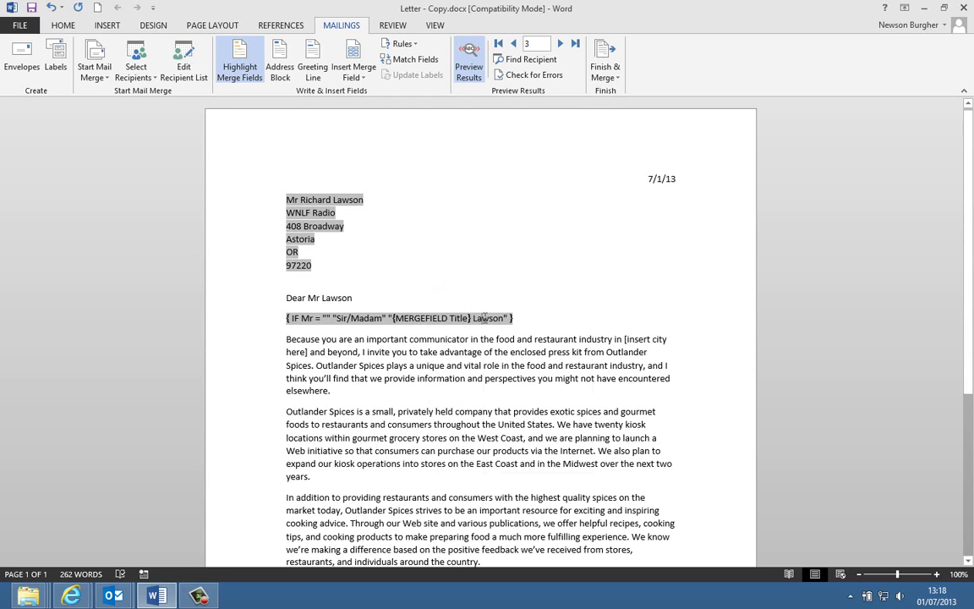
pyautogui.rightClick(485, 318)
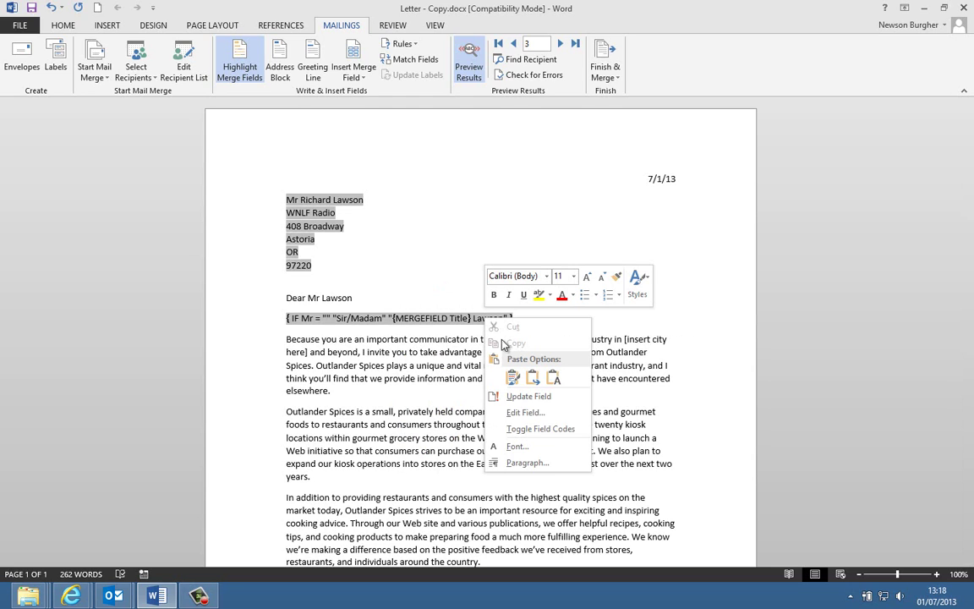
pyautogui.click(530, 429)
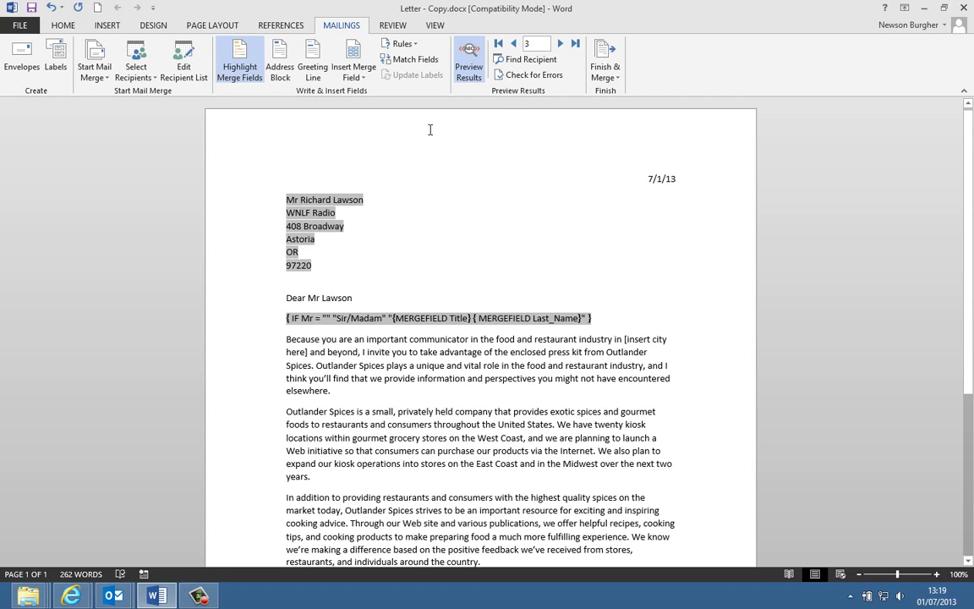
pyautogui.click(412, 46)
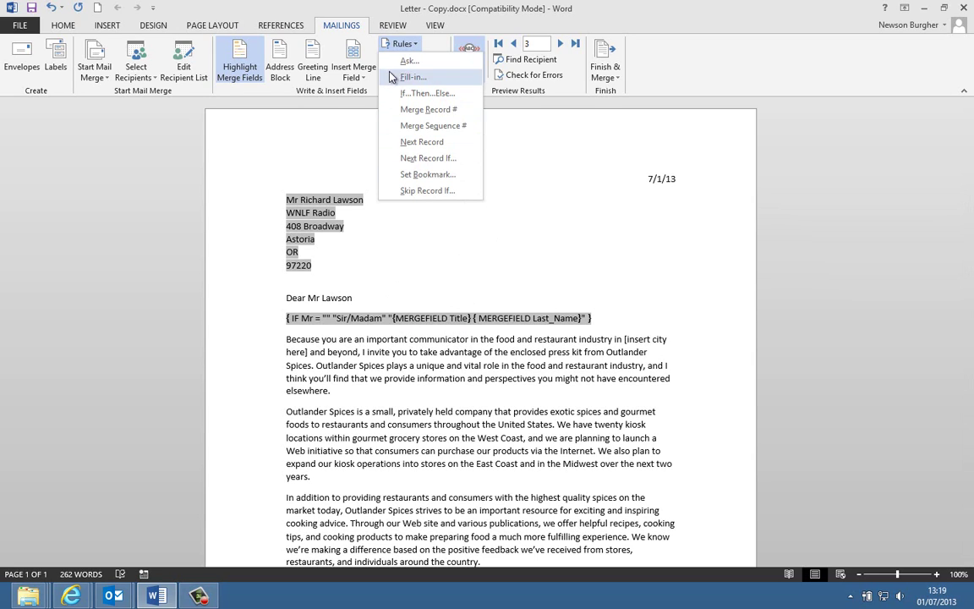
pyautogui.click(359, 103)
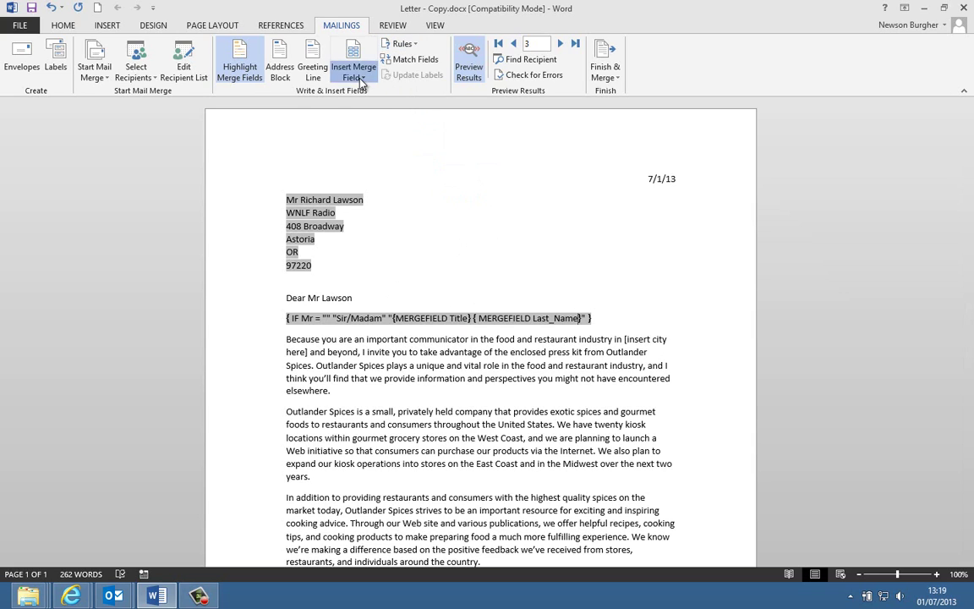
pyautogui.click(355, 77)
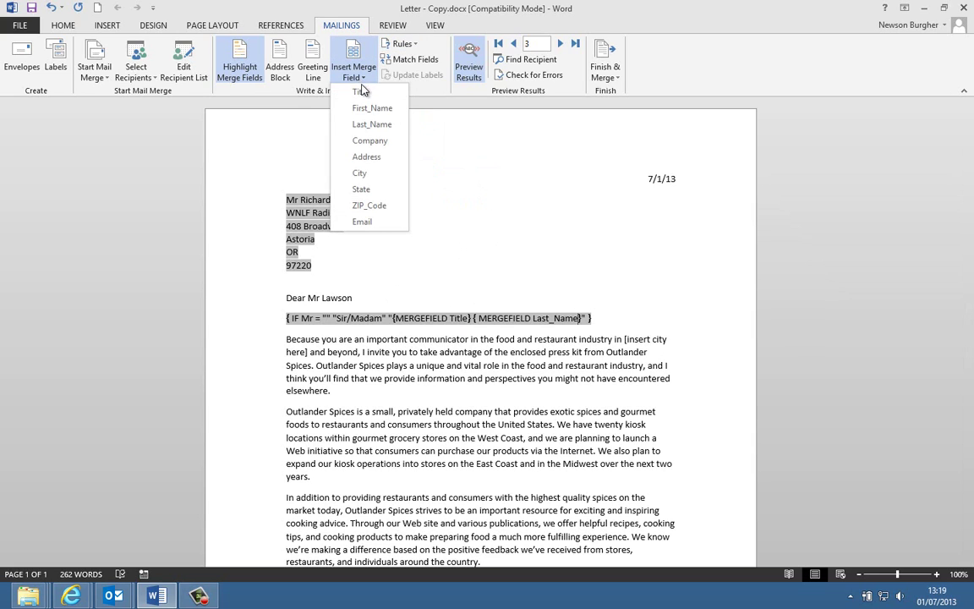
pyautogui.click(420, 287)
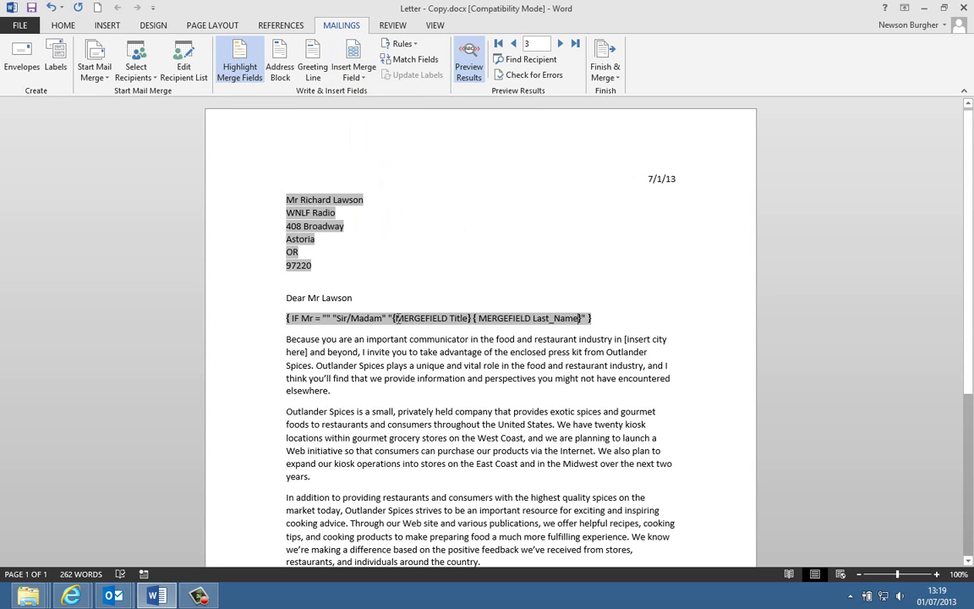